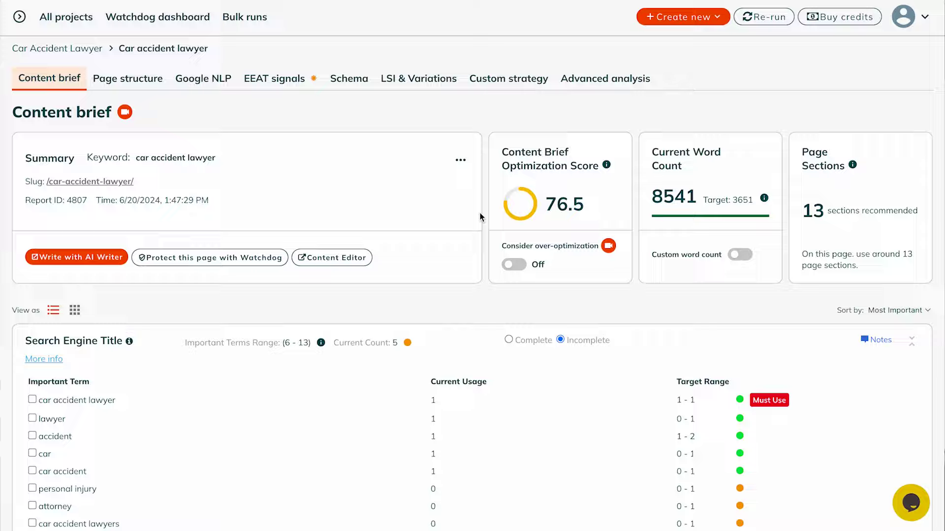
# Start the AI Writer for the car accident lawyer page and generate to the target word count of 3651.
pyautogui.click(57, 258)
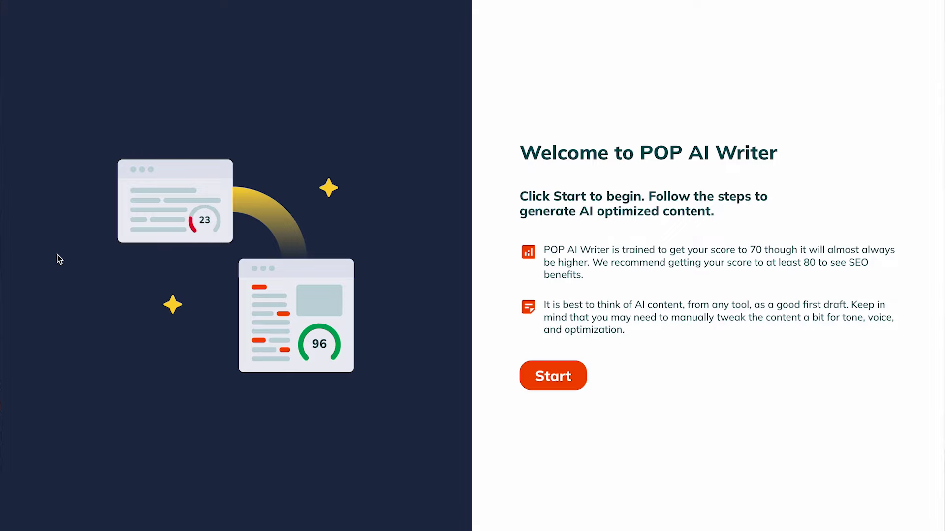
pyautogui.click(550, 385)
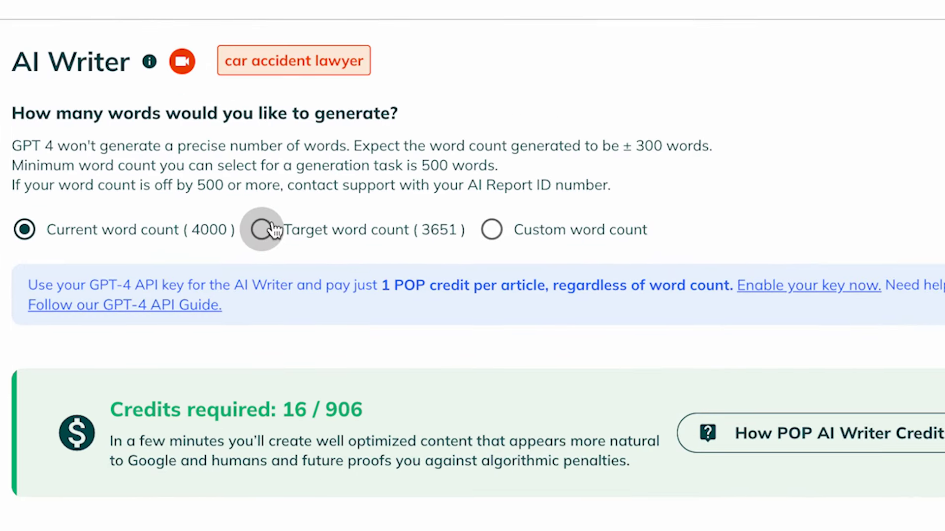
pyautogui.click(158, 173)
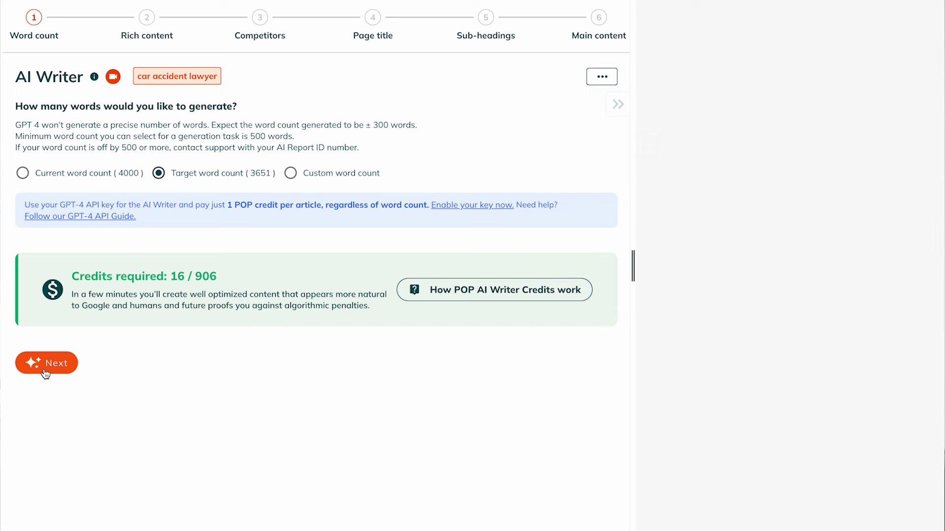
pyautogui.click(45, 364)
# Set the web page type to Service page and exclude the phrases "final thoughts" and "embark".
pyautogui.click(101, 270)
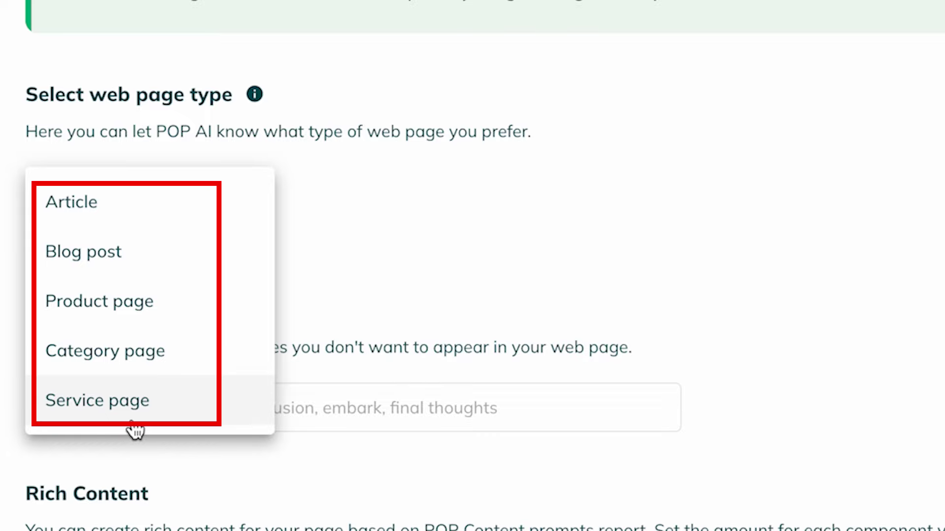
pyautogui.click(134, 405)
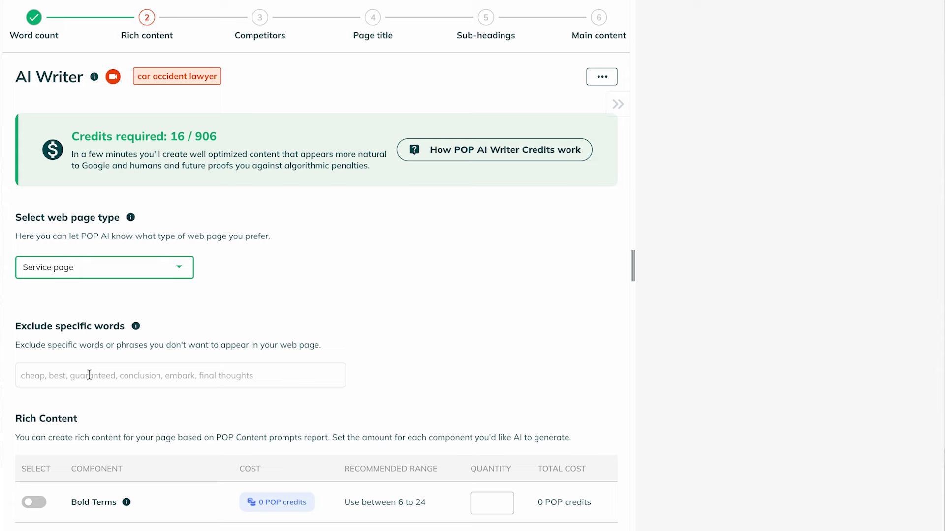
pyautogui.click(89, 375)
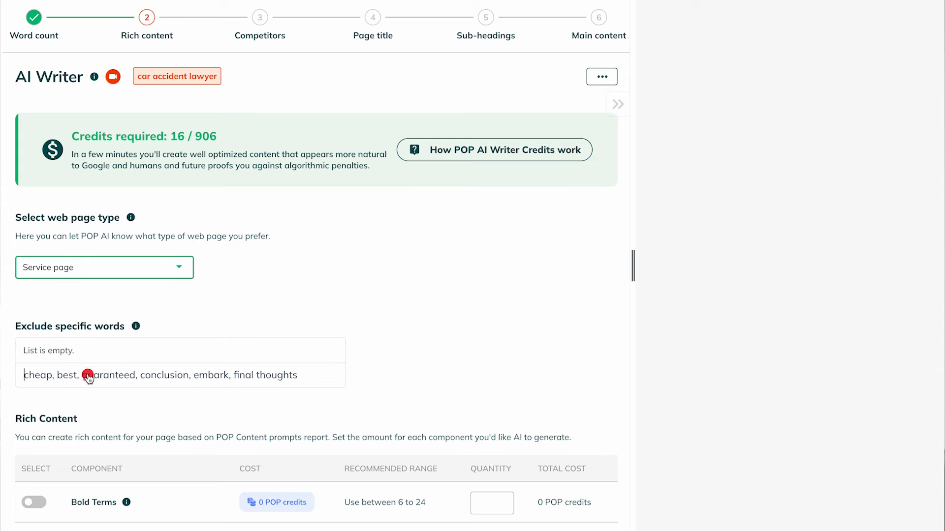
pyautogui.write('fianl')
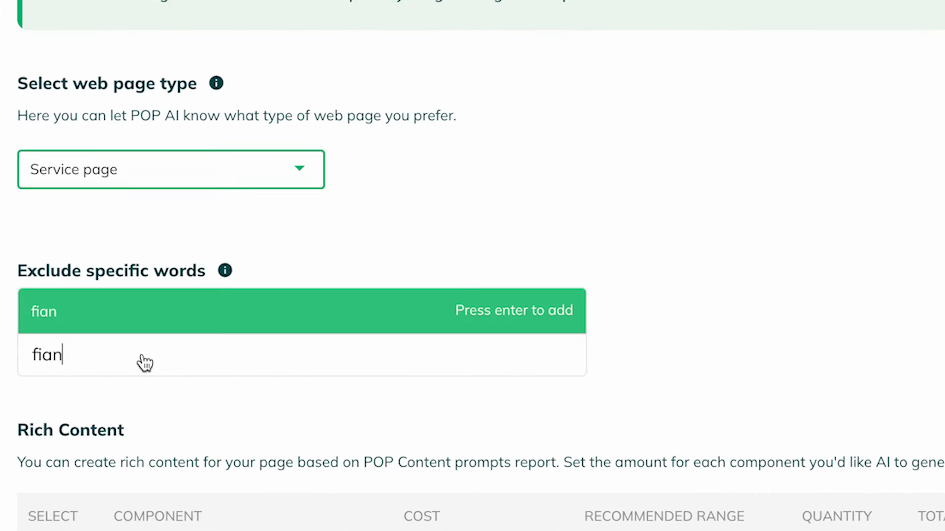
pyautogui.press('BackSpace')
pyautogui.press('BackSpace')
pyautogui.press('BackSpace')
pyautogui.write('nal thoughts')
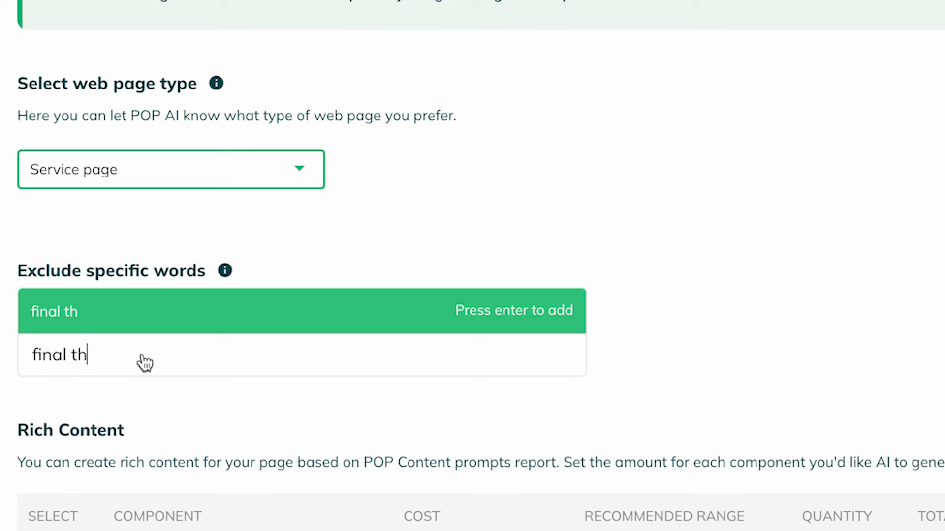
pyautogui.press('Return')
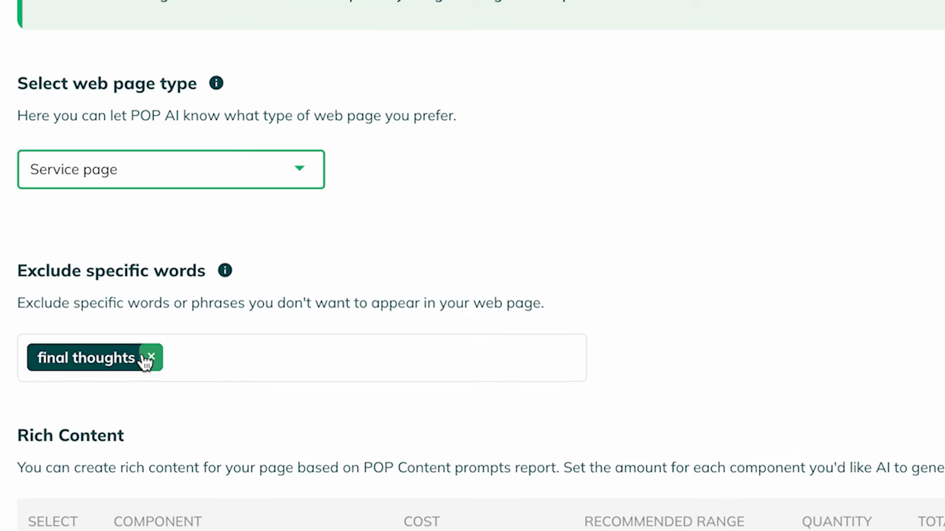
pyautogui.click(304, 360)
pyautogui.write('embark')
pyautogui.press('Return')
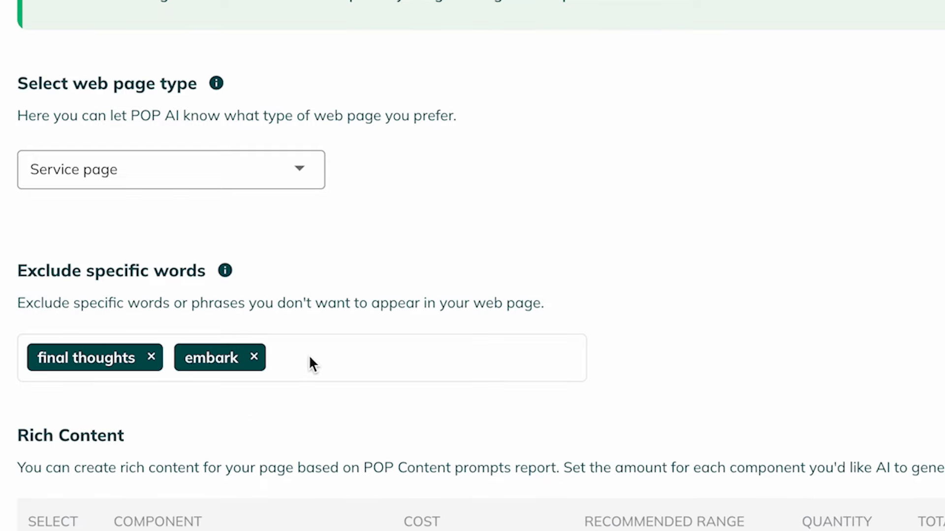
# Enable Bold Terms and Italic Terms in the rich content with quantity 1 each, and continue to the competitors.
pyautogui.scroll(-5, 310, 359)
pyautogui.click(51, 345)
pyautogui.click(51, 408)
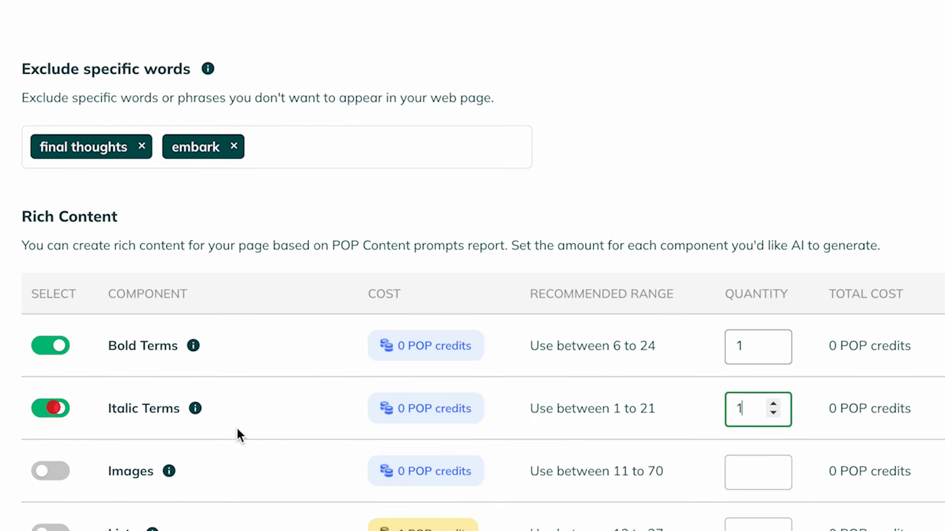
pyautogui.scroll(-5, 237, 426)
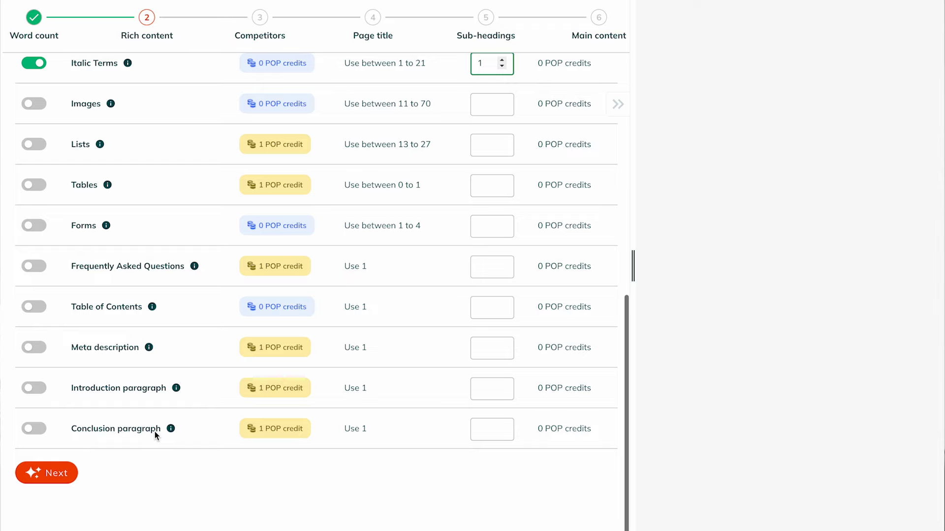
pyautogui.press('Return')
# Keep the three preselected competitors, set the tone to "semi professional" and continue to the page title.
pyautogui.scroll(-3, 138, 372)
pyautogui.scroll(3, 138, 372)
pyautogui.scroll(-6, 138, 372)
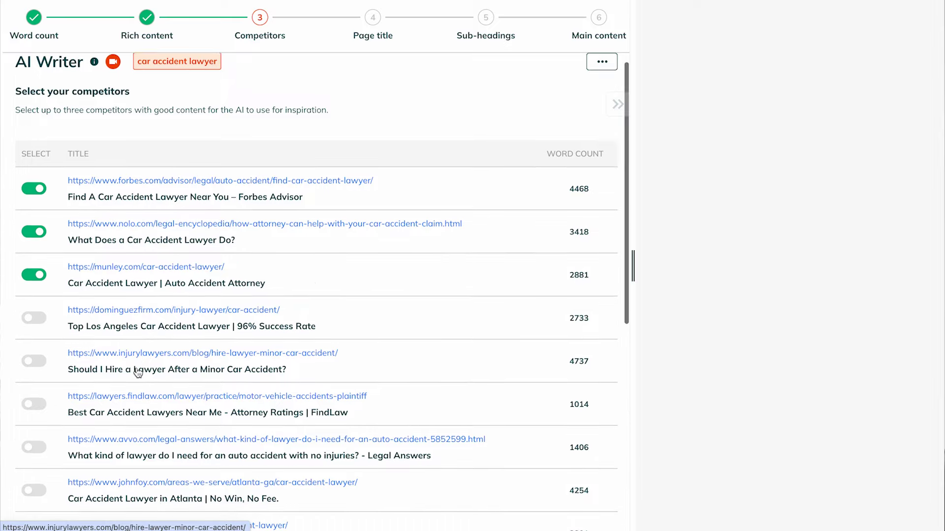
pyautogui.click(105, 323)
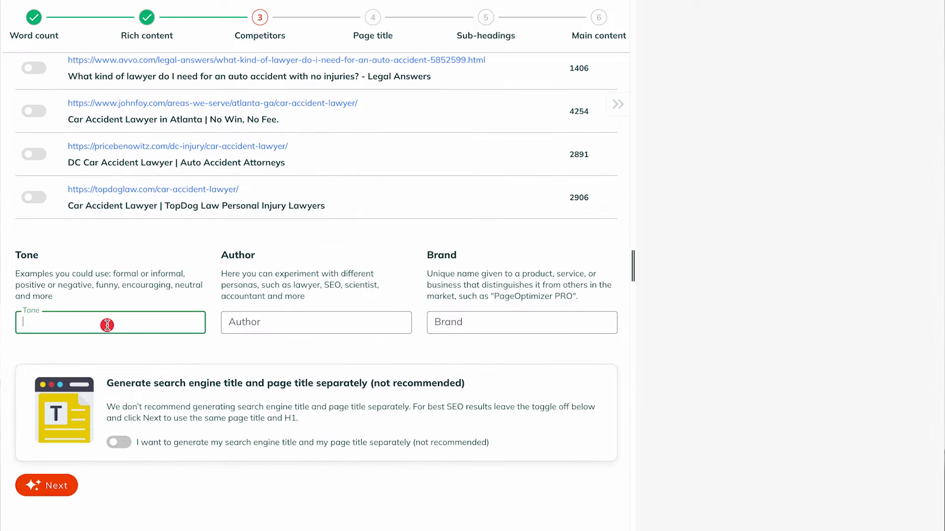
pyautogui.write('se')
pyautogui.write('mi profession')
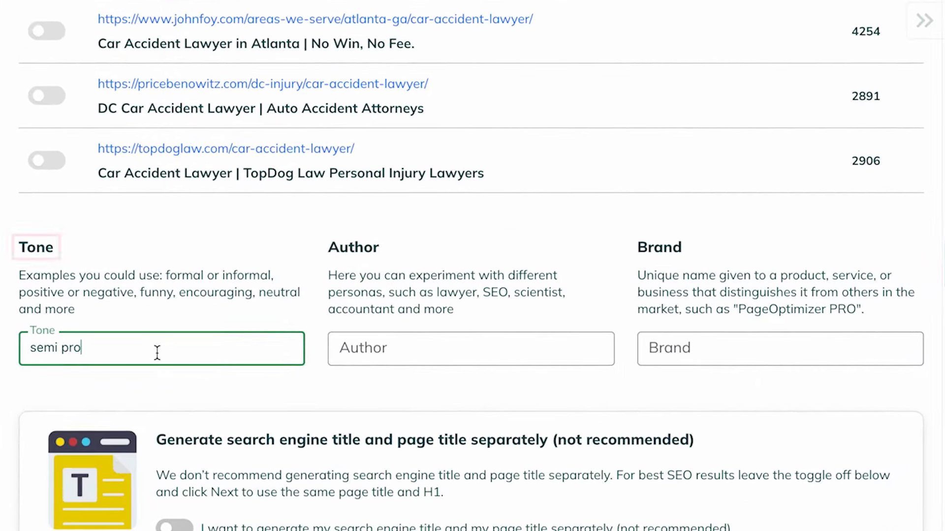
pyautogui.write('al')
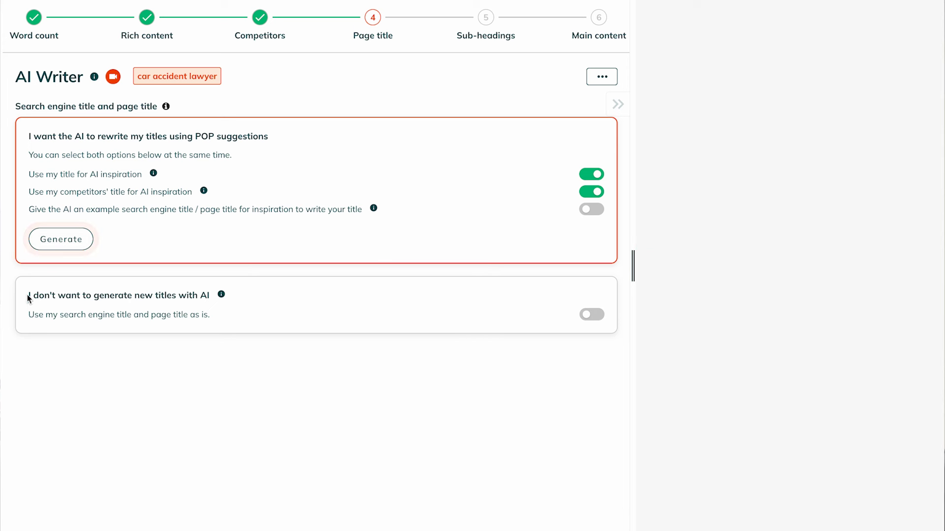
# Generate the search engine and page titles and the H2 and H3 sub-headings with AI, continuing to the main content.
pyautogui.click(59, 239)
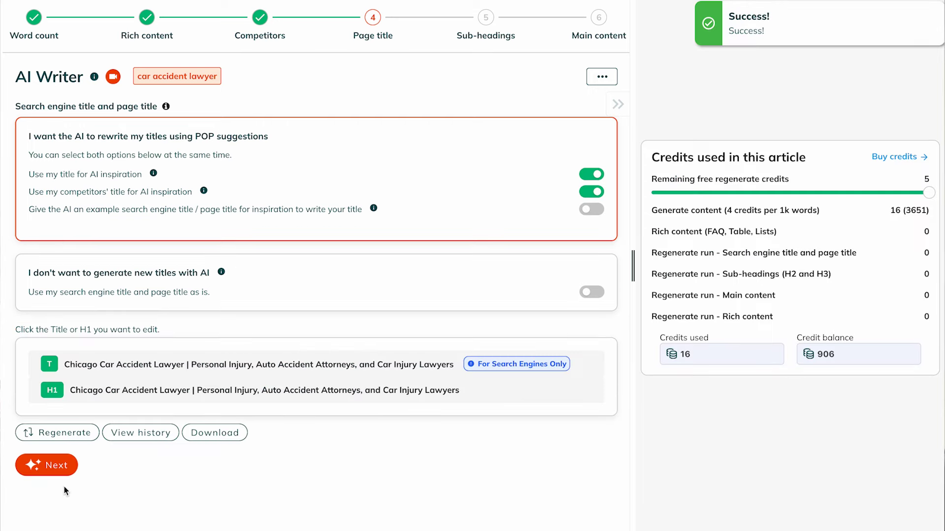
pyautogui.click(51, 468)
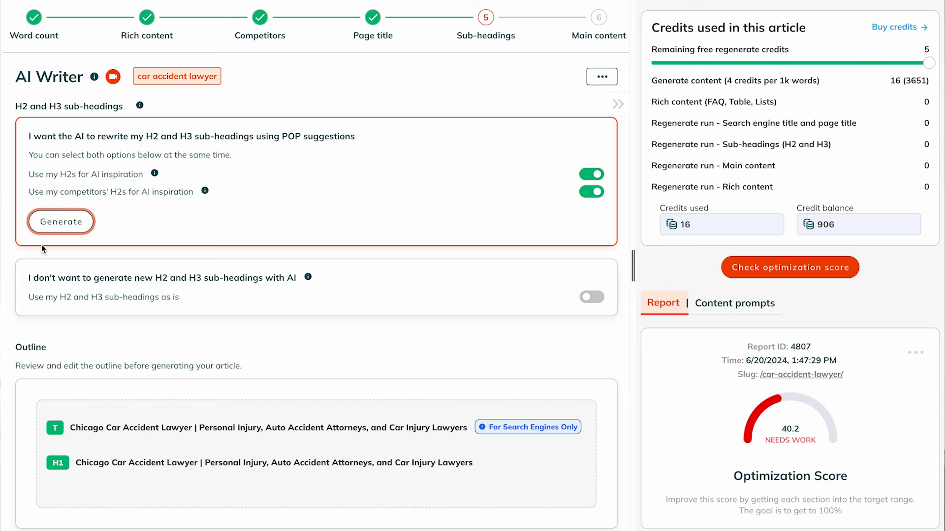
pyautogui.click(53, 230)
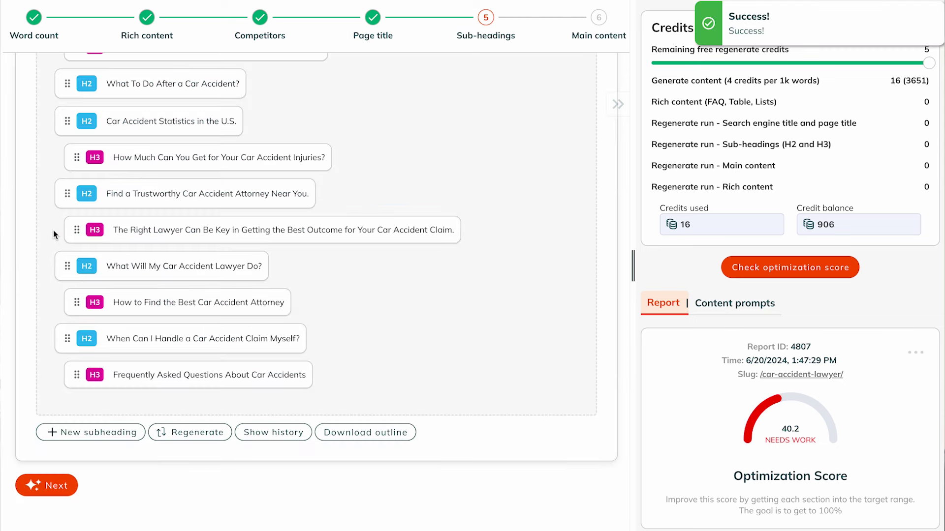
pyautogui.click(47, 486)
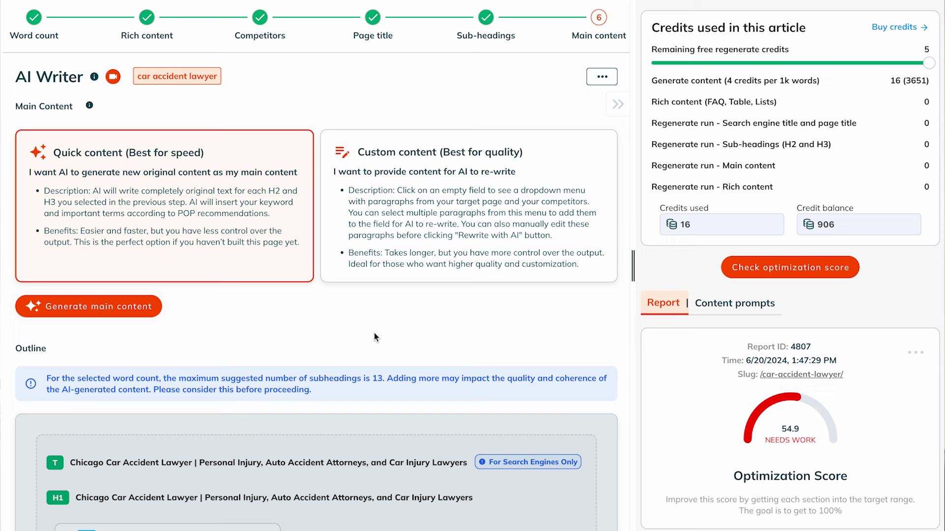
# Choose Custom content for the main content and open the paragraph suggestions for "When to Get a Lawyer For a Car Accident?".
pyautogui.click(396, 197)
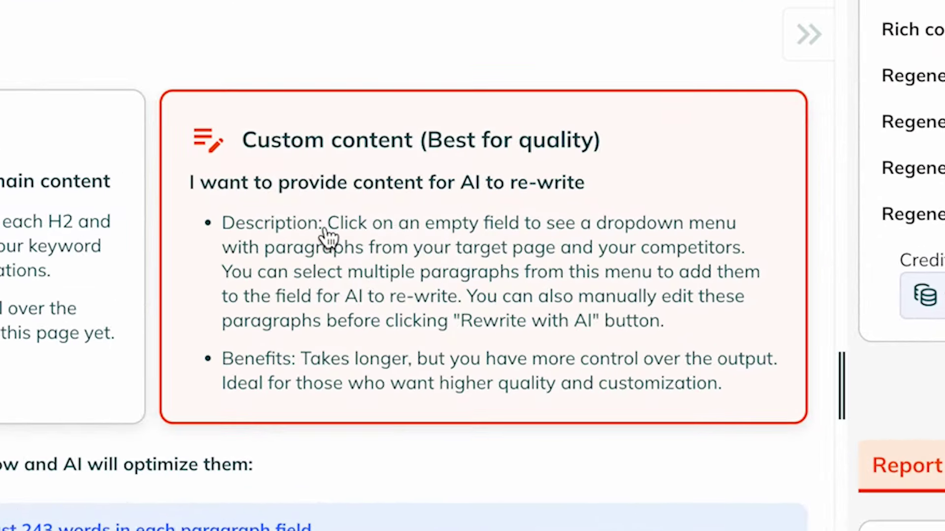
pyautogui.scroll(-1, 328, 238)
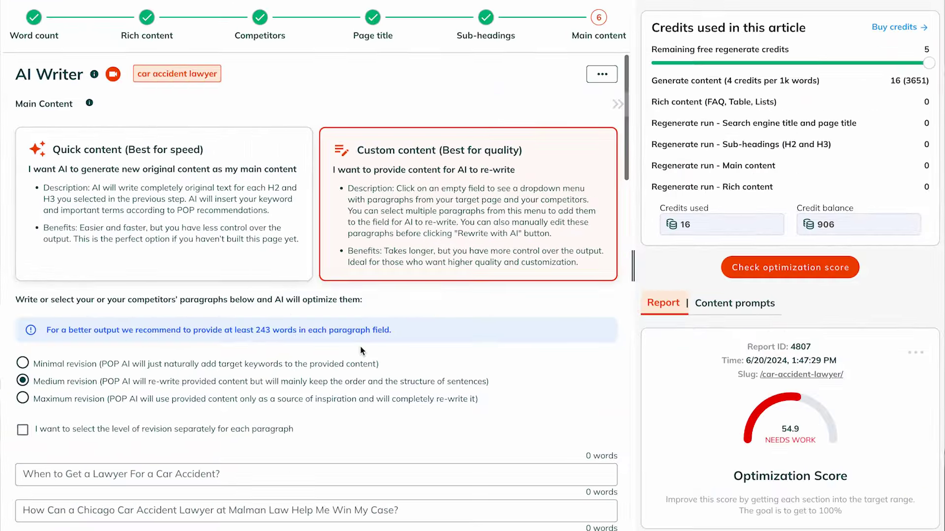
pyautogui.scroll(-4, 361, 346)
pyautogui.click(75, 318)
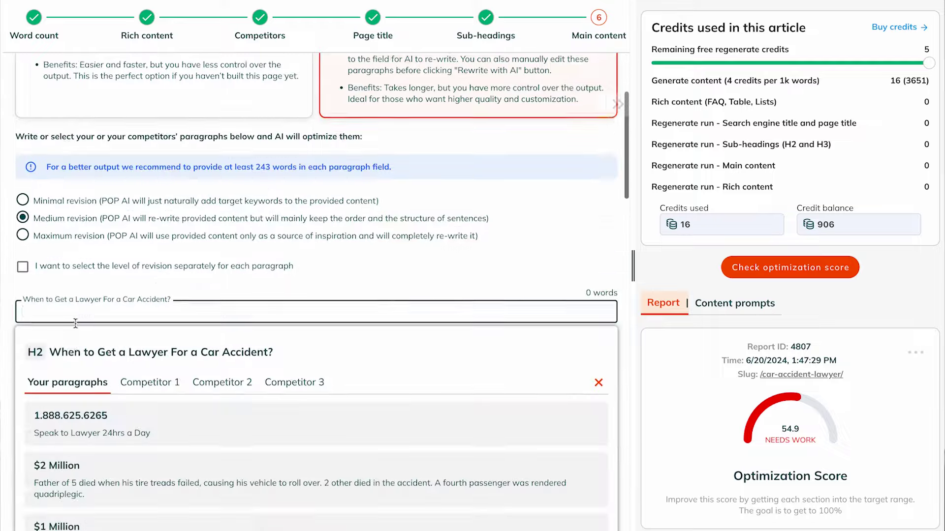
# Review the suggested paragraphs from your own page and from Competitors 1, 2 and 3 for the first H2.
pyautogui.scroll(-10, 120, 438)
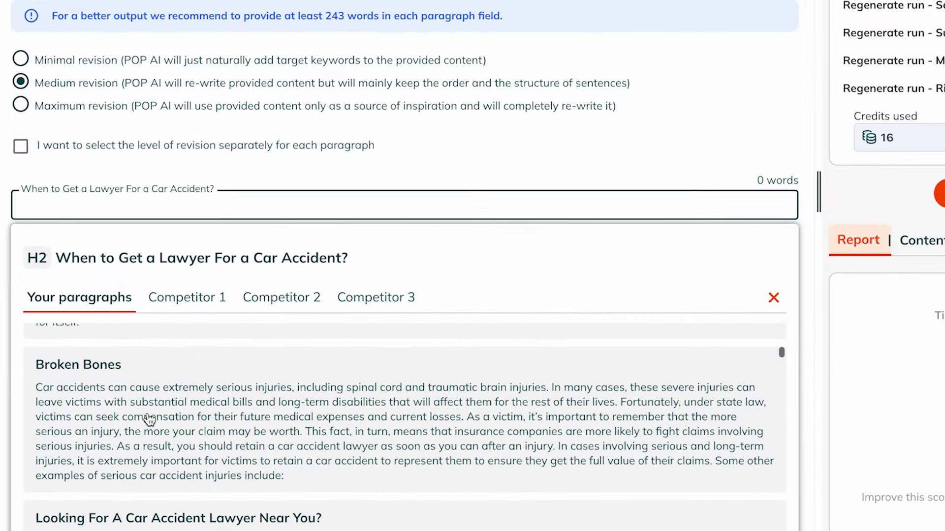
pyautogui.scroll(-4, 435, 246)
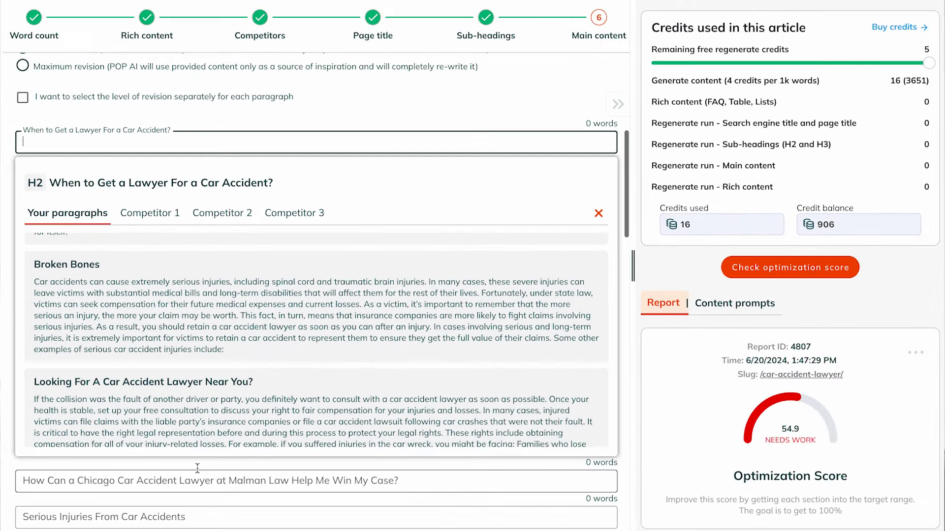
pyautogui.scroll(-1, 178, 162)
pyautogui.click(178, 125)
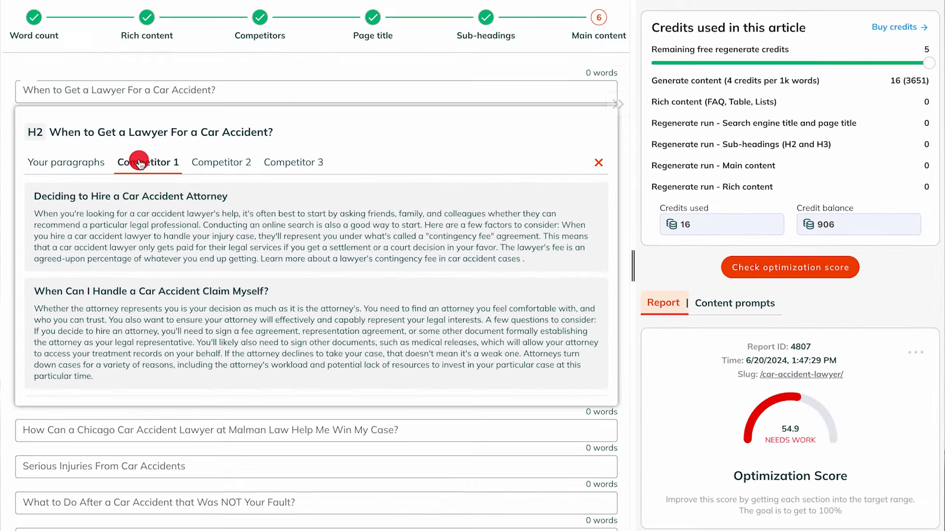
pyautogui.scroll(-8, 201, 261)
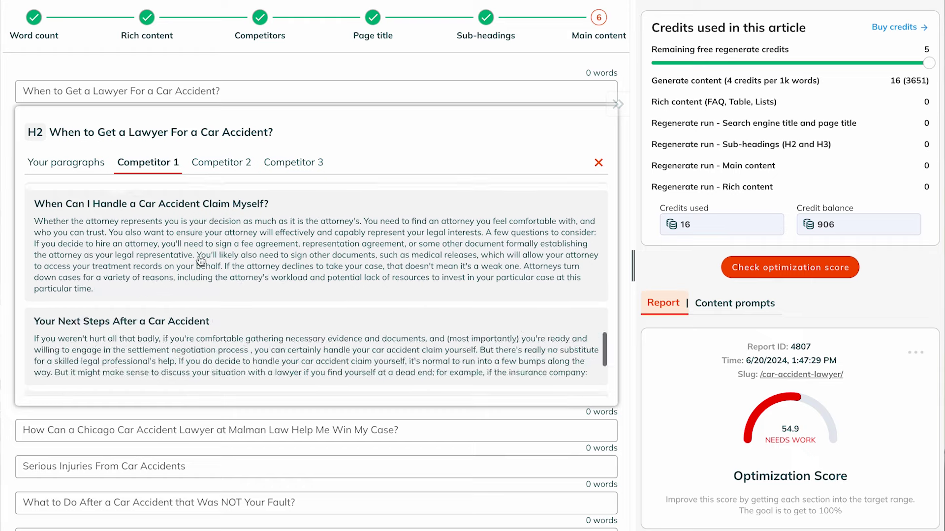
pyautogui.click(211, 162)
pyautogui.scroll(-5, 203, 286)
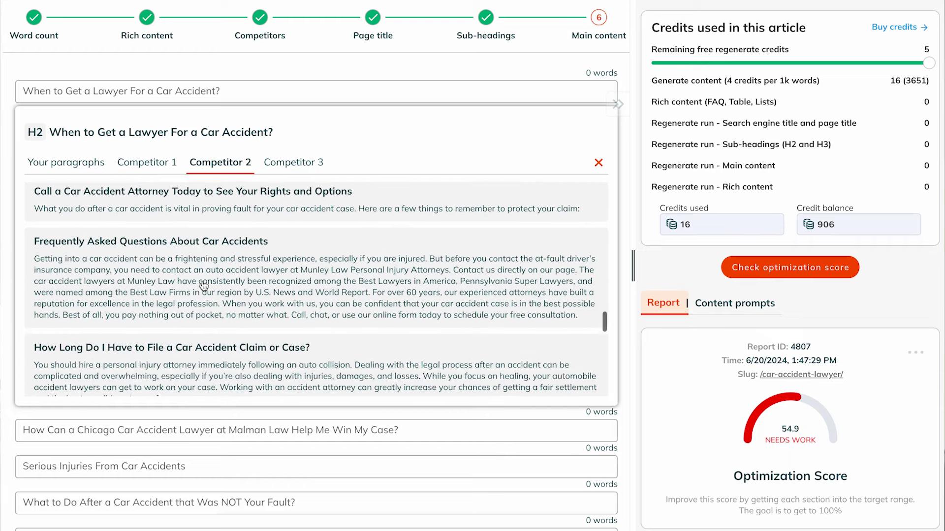
pyautogui.click(291, 161)
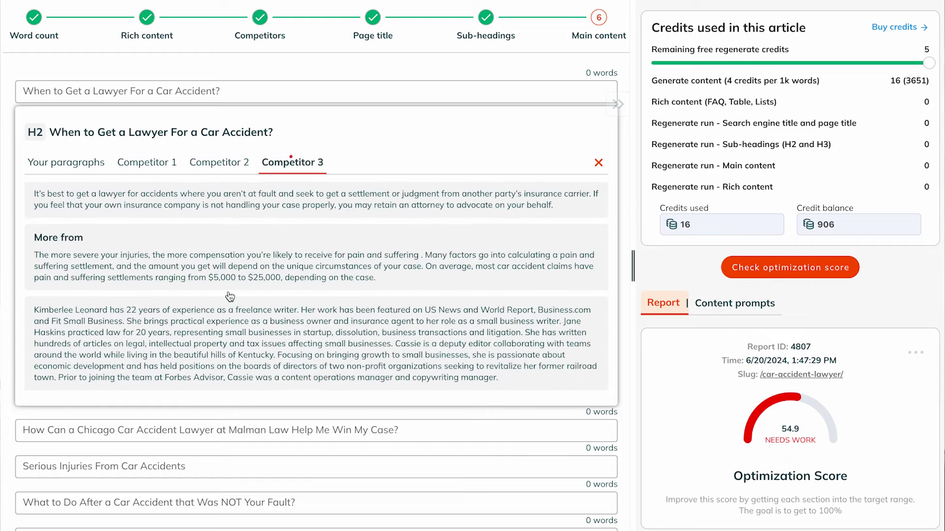
pyautogui.scroll(-1, 226, 308)
pyautogui.scroll(1, 226, 308)
pyautogui.scroll(5, 243, 301)
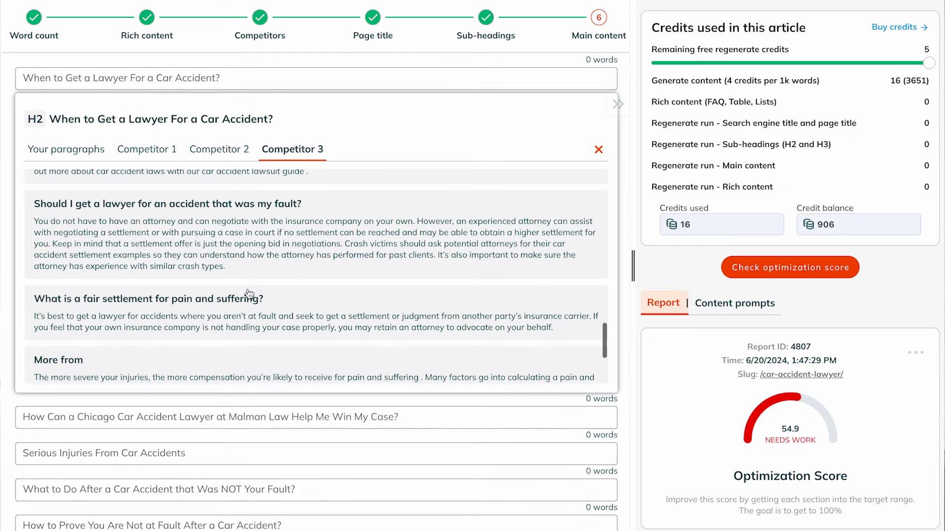
pyautogui.scroll(1, 249, 294)
pyautogui.click(88, 163)
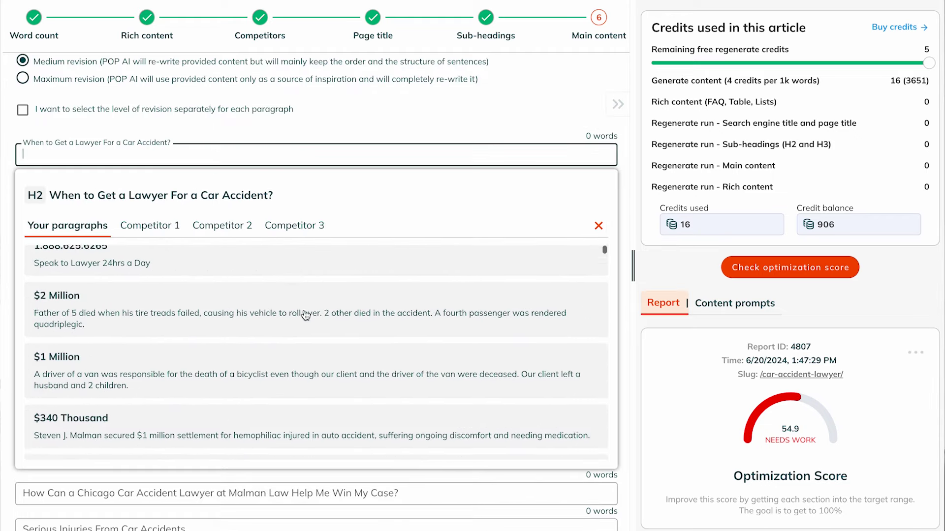
pyautogui.click(253, 282)
pyautogui.click(163, 188)
pyautogui.scroll(-3, 187, 392)
pyautogui.click(187, 393)
pyautogui.click(147, 213)
pyautogui.click(148, 261)
pyautogui.scroll(-6, 181, 383)
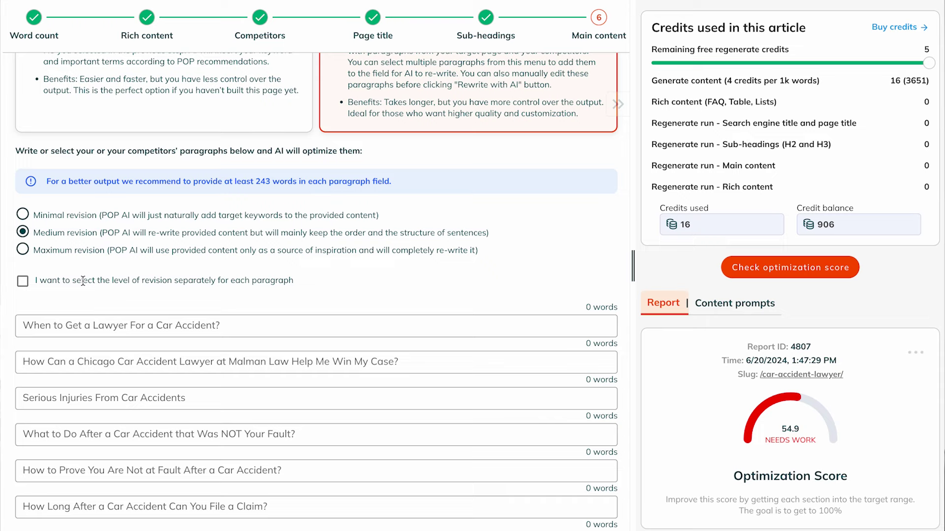
# Turn on separate revision levels for each paragraph and turn the option back off.
pyautogui.click(23, 281)
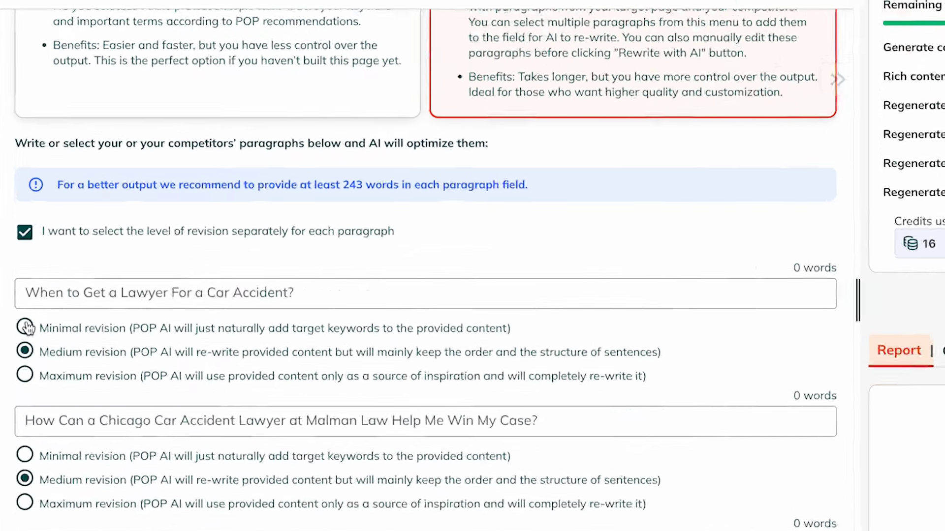
pyautogui.click(25, 232)
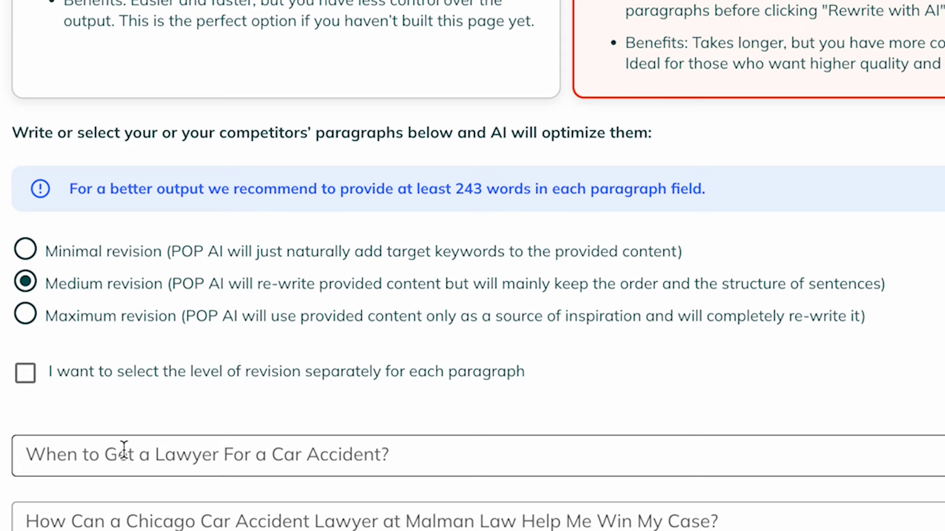
# Fill "When to Get a Lawyer For a Car Accident?" with your page's paragraph about a 24 year-old man's aggravated shoulder injury.
pyautogui.click(394, 454)
pyautogui.scroll(-1, 456, 323)
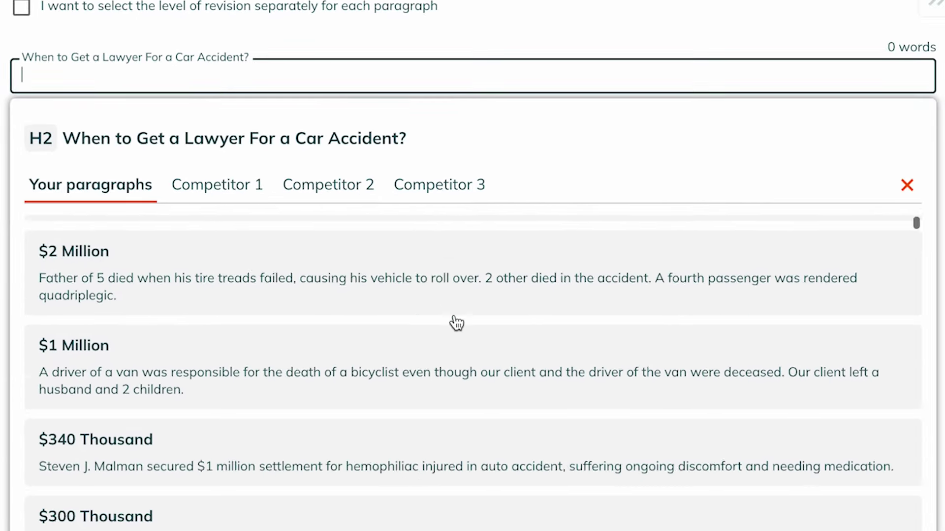
pyautogui.scroll(-6, 457, 323)
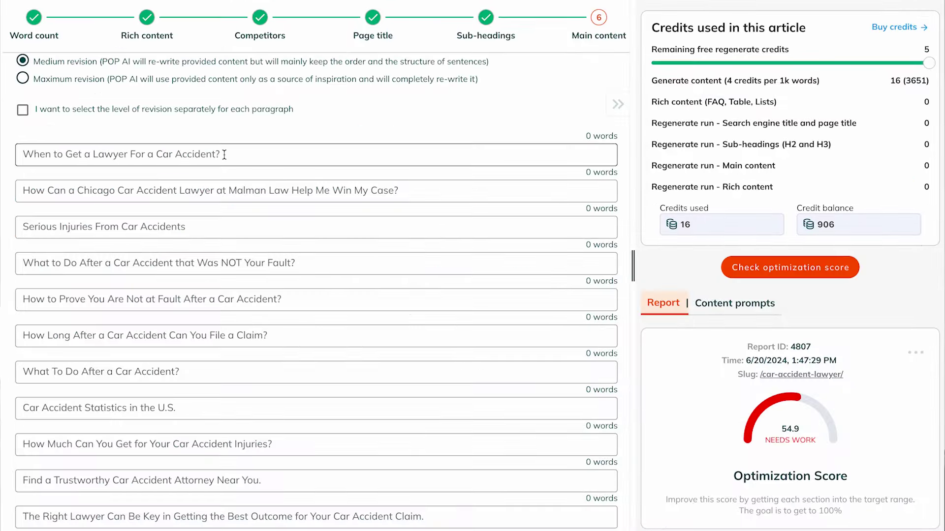
pyautogui.click(223, 155)
pyautogui.scroll(-10, 305, 315)
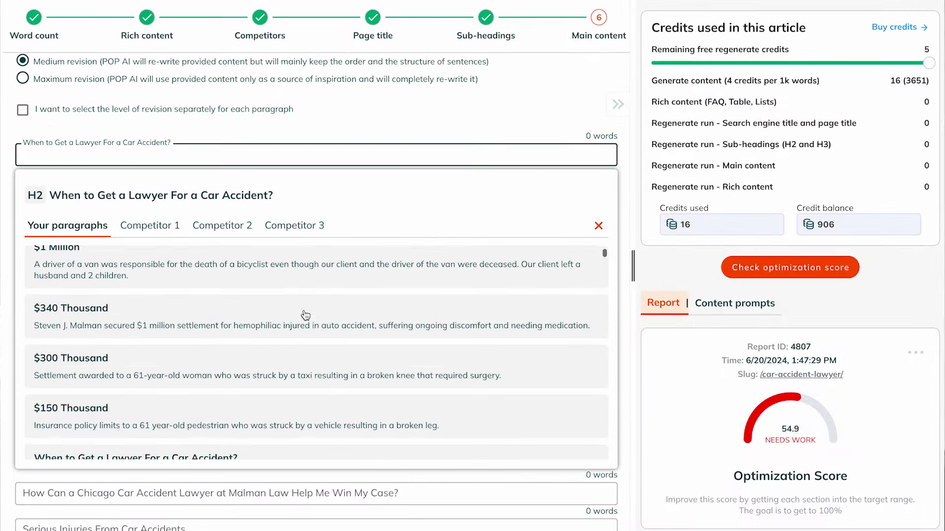
pyautogui.click(254, 282)
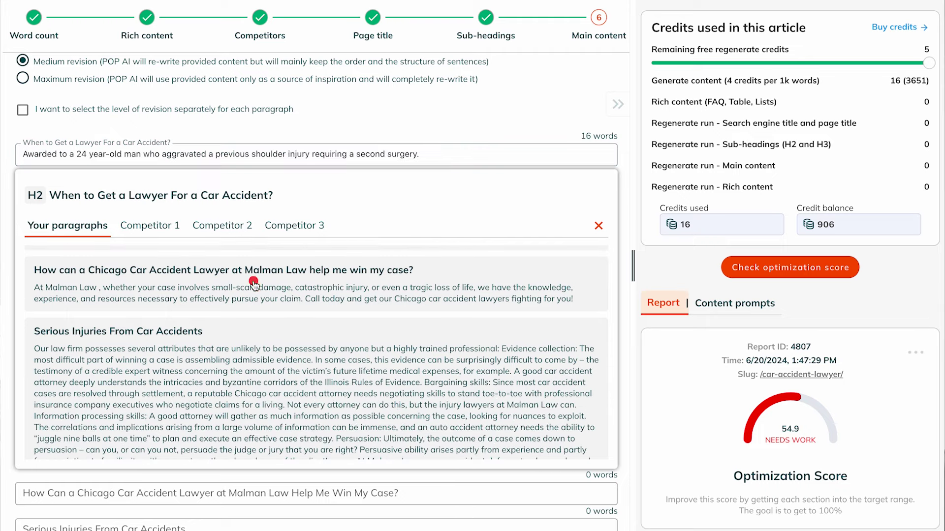
pyautogui.click(598, 227)
# Fill "How Can a Chicago Car Accident Lawyer at Malman Law Help Me Win My Case?" with your page's paragraph of the same heading.
pyautogui.click(146, 195)
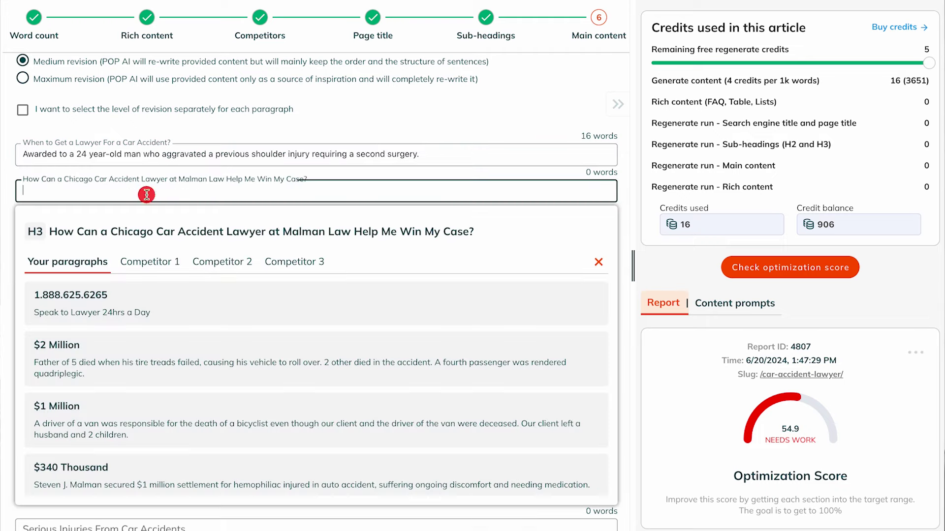
pyautogui.scroll(-5, 186, 391)
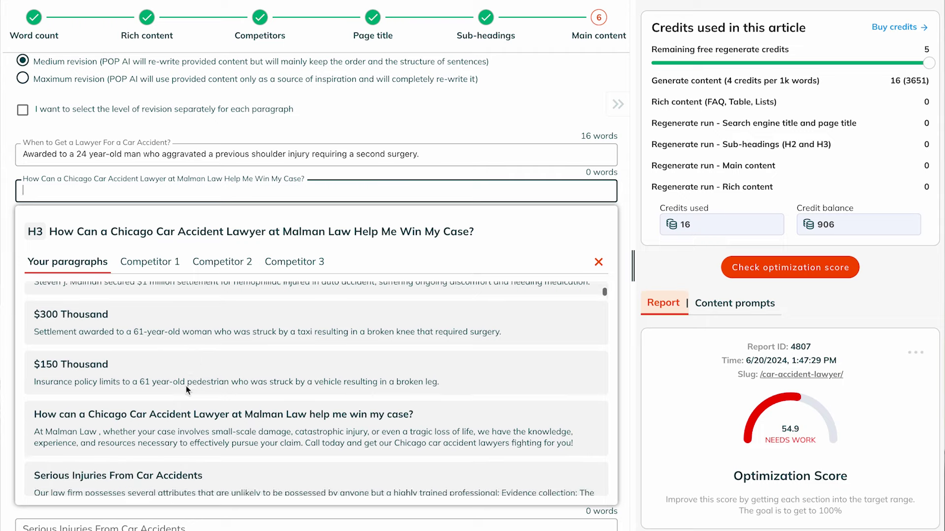
pyautogui.click(175, 397)
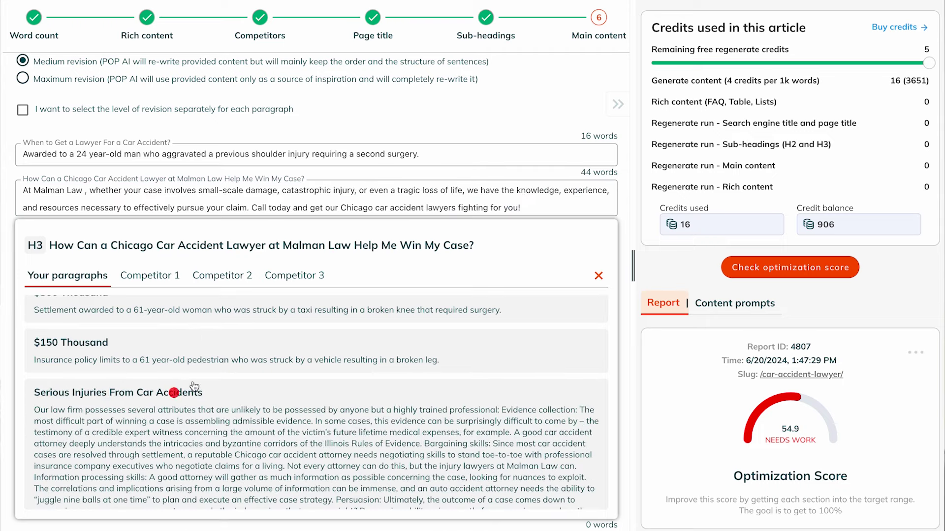
pyautogui.click(593, 272)
# Fill the sections from "Serious Injuries From Car Accidents" through "Car Accident Statistics in the U.S." with suggested paragraphs, using the $2 Million case for the statistics.
pyautogui.click(104, 253)
pyautogui.click(236, 115)
pyautogui.scroll(-10, 198, 331)
pyautogui.scroll(-4, 198, 331)
pyautogui.click(194, 340)
pyautogui.click(791, 215)
# Fill "How Much Can You Get for Your Car Accident Injuries?" with a suggested paragraph from your own page.
pyautogui.click(292, 179)
pyautogui.scroll(-3, 214, 460)
pyautogui.scroll(-10, 214, 460)
pyautogui.scroll(-5, 216, 505)
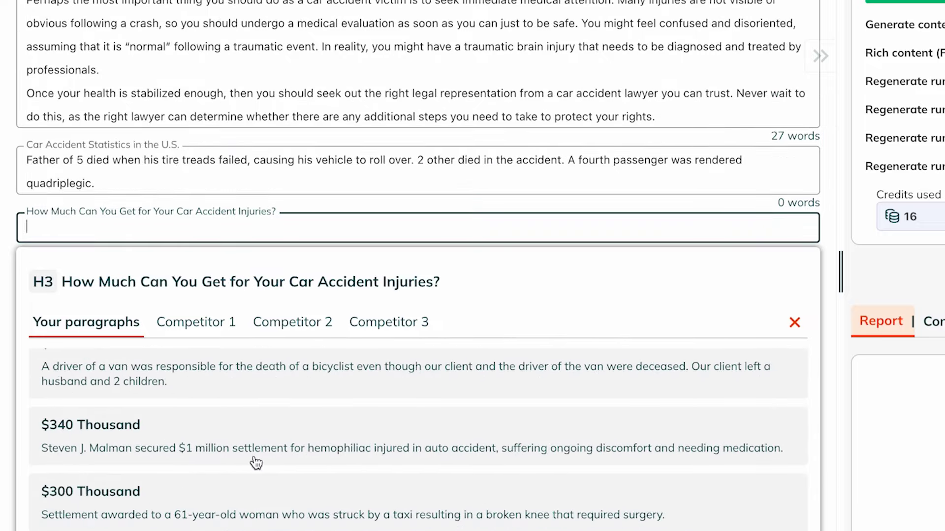
pyautogui.click(254, 457)
# Fill the remaining sections with suggested paragraphs, browsing Competitor 2's suggestions for "Frequently Asked Questions About Car Accidents".
pyautogui.click(222, 276)
pyautogui.click(196, 370)
pyautogui.scroll(-10, 217, 487)
pyautogui.scroll(-5, 346, 445)
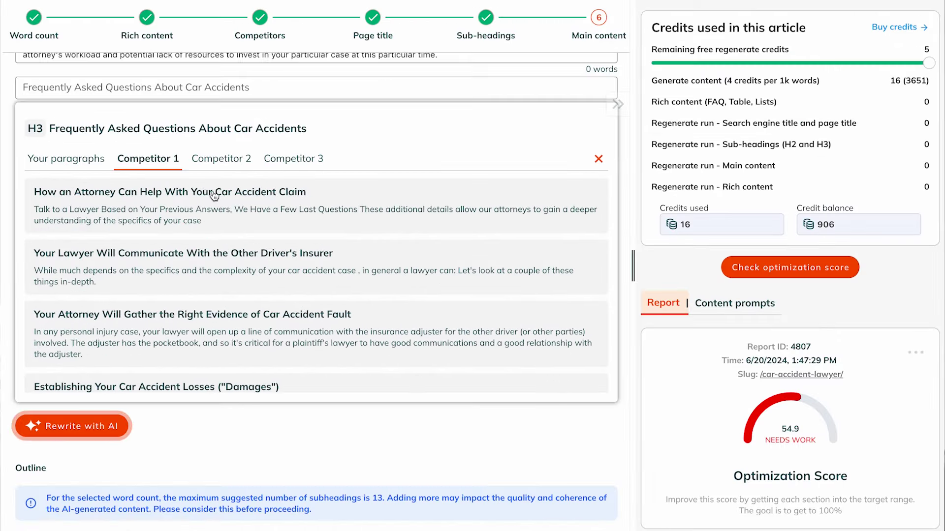
pyautogui.click(220, 158)
pyautogui.scroll(-3, 238, 277)
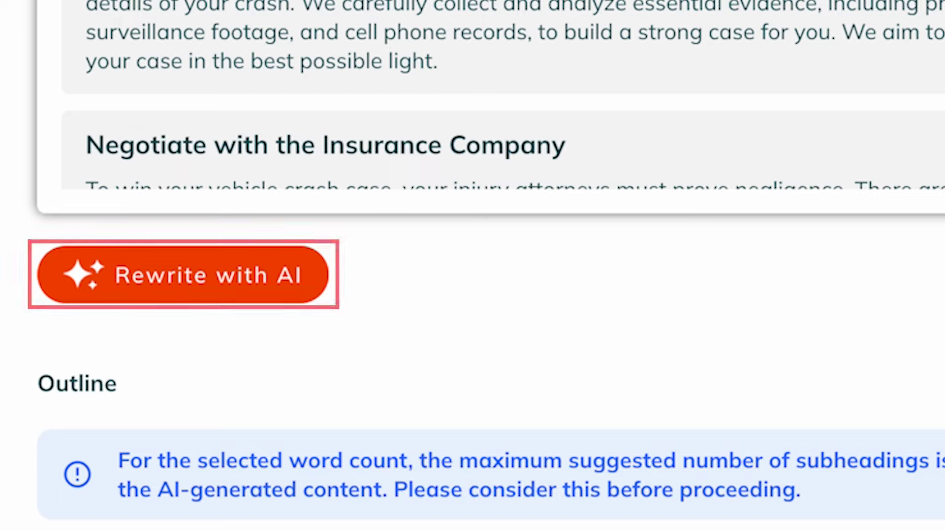
# Rewrite the custom paragraphs with AI and check the optimization score of the rewritten content.
pyautogui.click(775, 268)
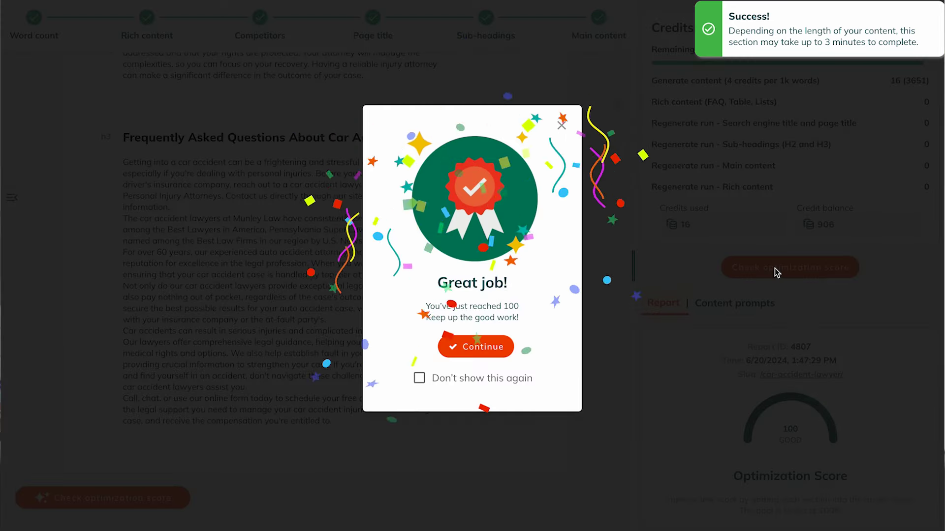
pyautogui.click(476, 346)
pyautogui.scroll(-10, 391, 232)
pyautogui.scroll(-20, 401, 413)
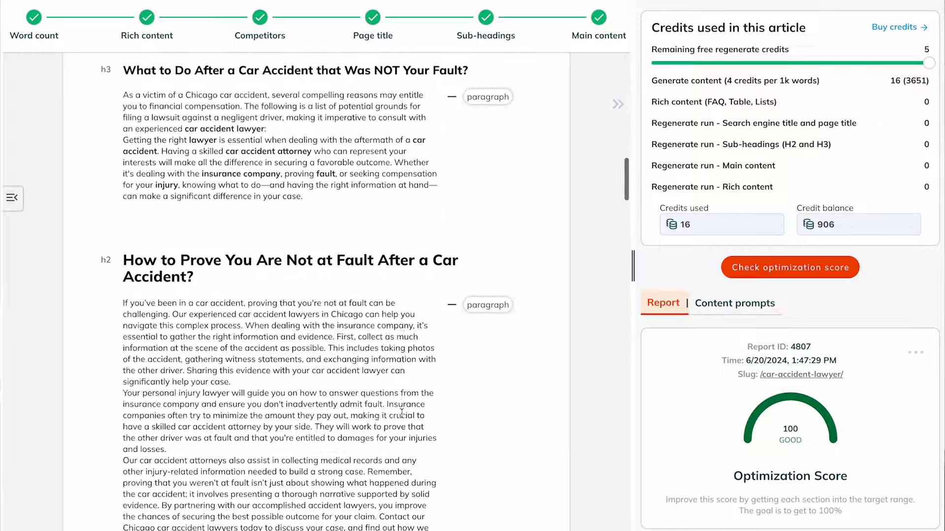